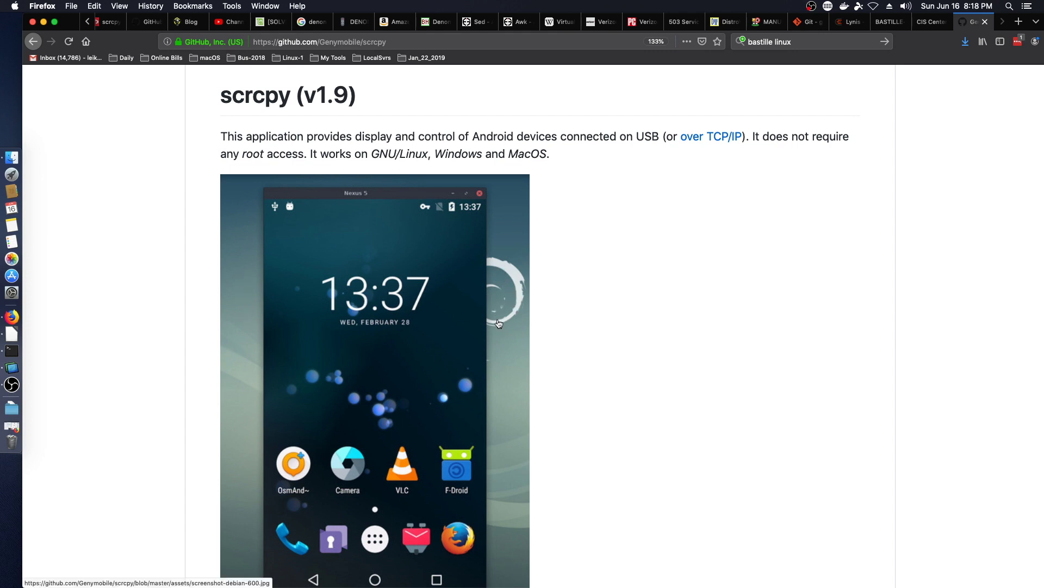
Step: Scroll the scrcpy README down to Requirements: Android API 21 (Android 5.0) with adb debugging
{"action": "scroll", "coordinate": [500, 325], "scroll_direction": "down", "scroll_amount": 1}
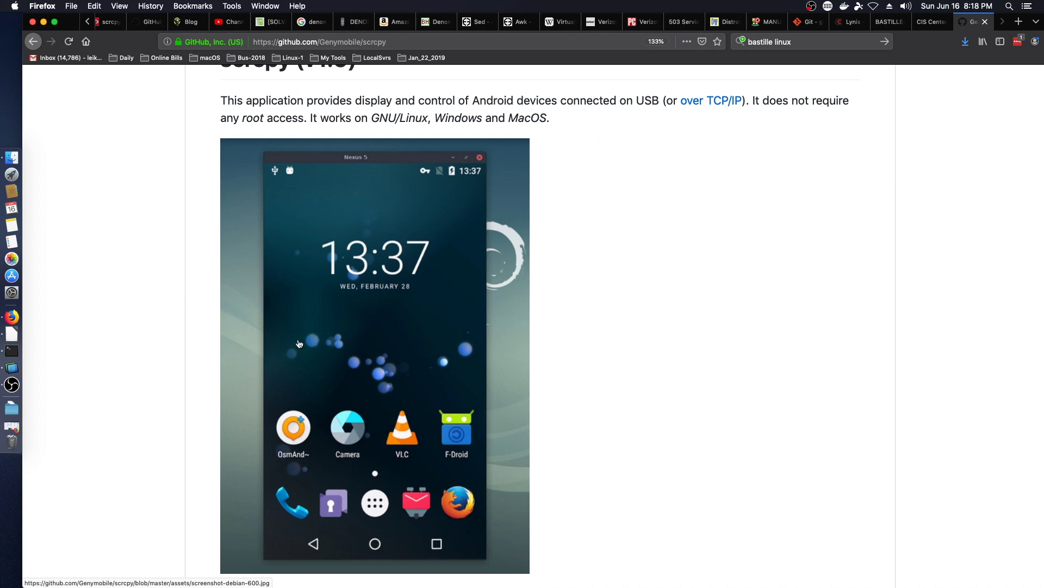
{"action": "scroll", "coordinate": [202, 347], "scroll_direction": "down", "scroll_amount": 4}
{"action": "scroll", "coordinate": [200, 348], "scroll_direction": "down", "scroll_amount": 5}
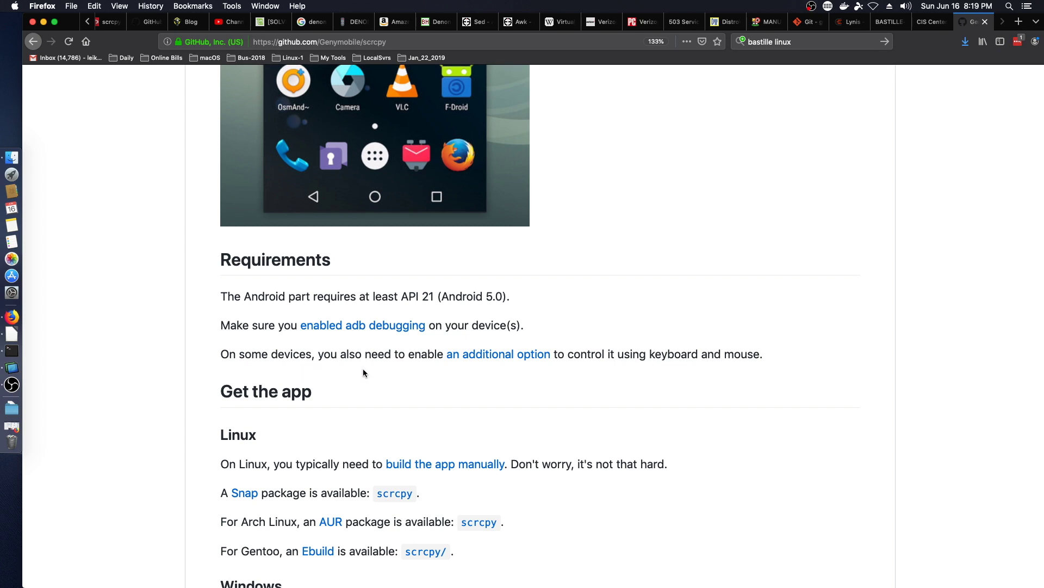
Step: Scroll past the Windows, Mac OS and Run sections to Features (--max-size 1024, --bit-rate 2M)
{"action": "scroll", "coordinate": [191, 326], "scroll_direction": "down", "scroll_amount": 5}
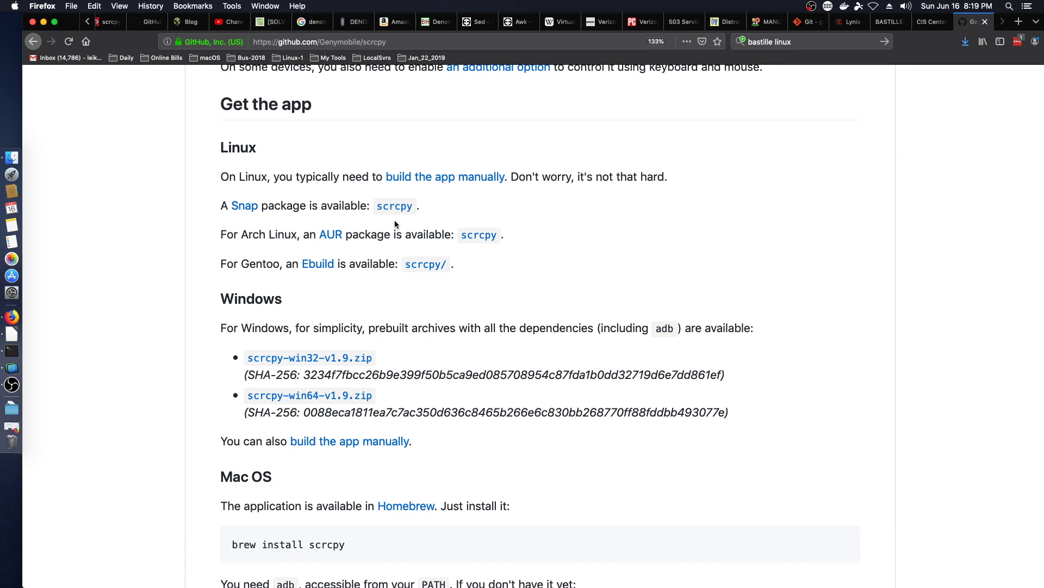
{"action": "scroll", "coordinate": [406, 237], "scroll_direction": "down", "scroll_amount": 3}
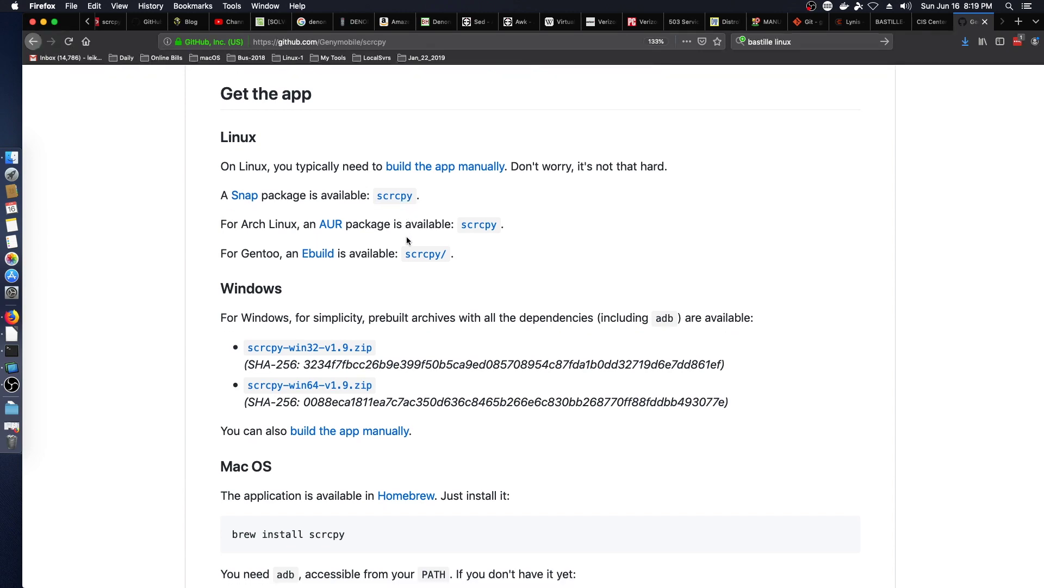
{"action": "scroll", "coordinate": [233, 267], "scroll_direction": "down", "scroll_amount": 6}
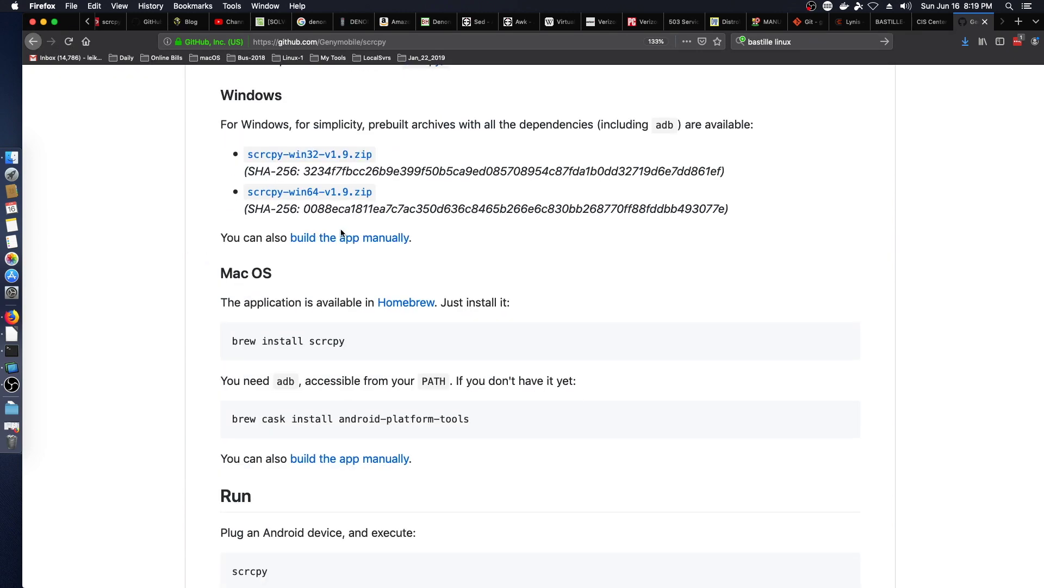
{"action": "scroll", "coordinate": [576, 270], "scroll_direction": "down", "scroll_amount": 5}
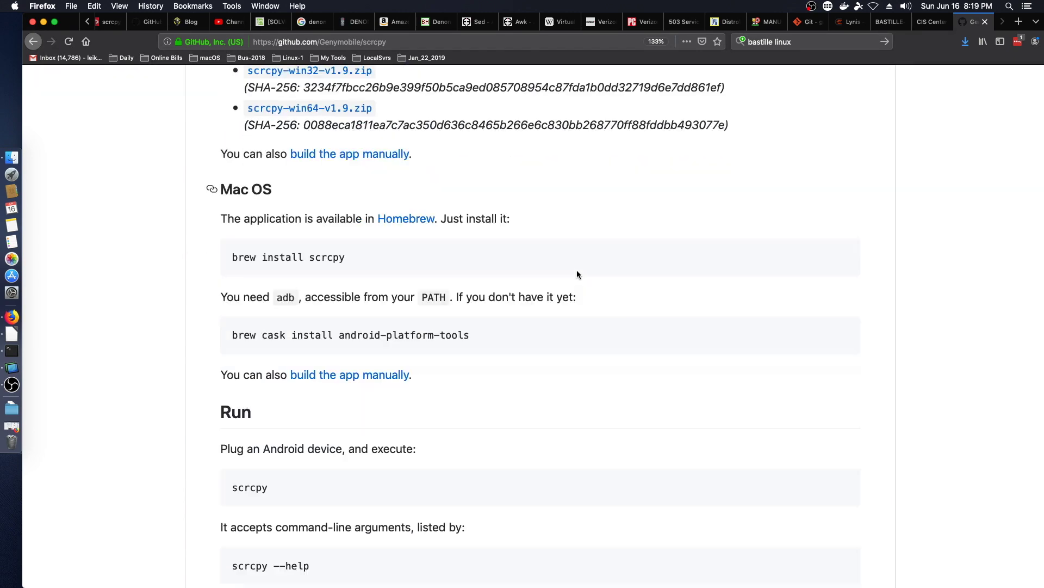
{"action": "scroll", "coordinate": [579, 273], "scroll_direction": "down", "scroll_amount": 1}
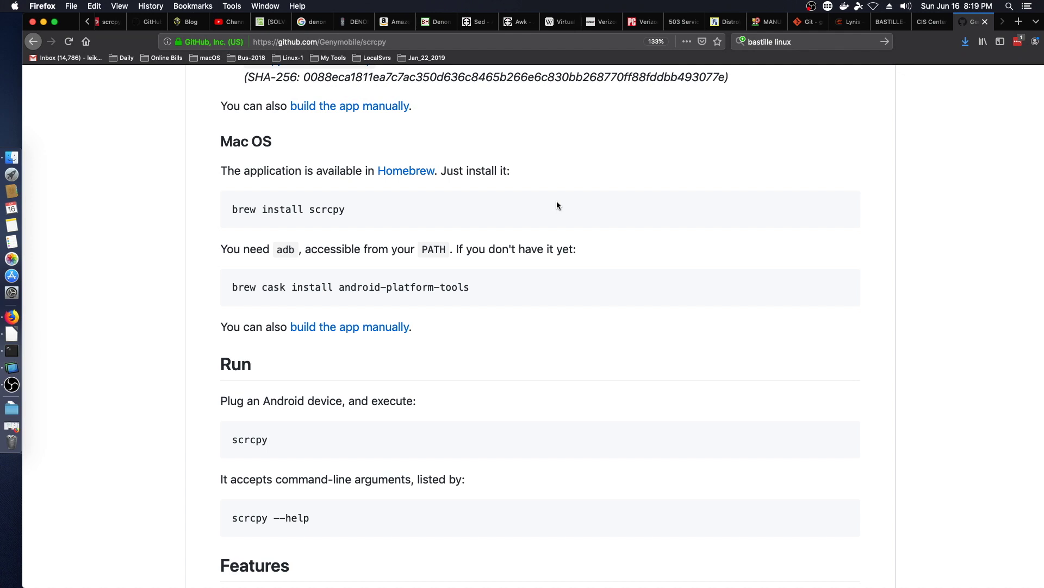
{"action": "scroll", "coordinate": [557, 212], "scroll_direction": "down", "scroll_amount": 5}
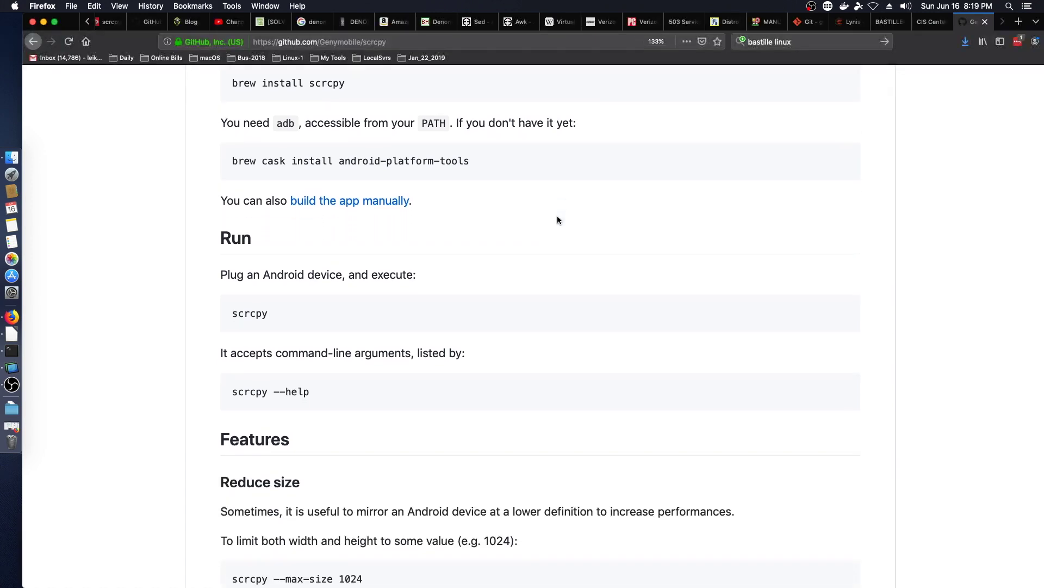
{"action": "scroll", "coordinate": [557, 216], "scroll_direction": "down", "scroll_amount": 1}
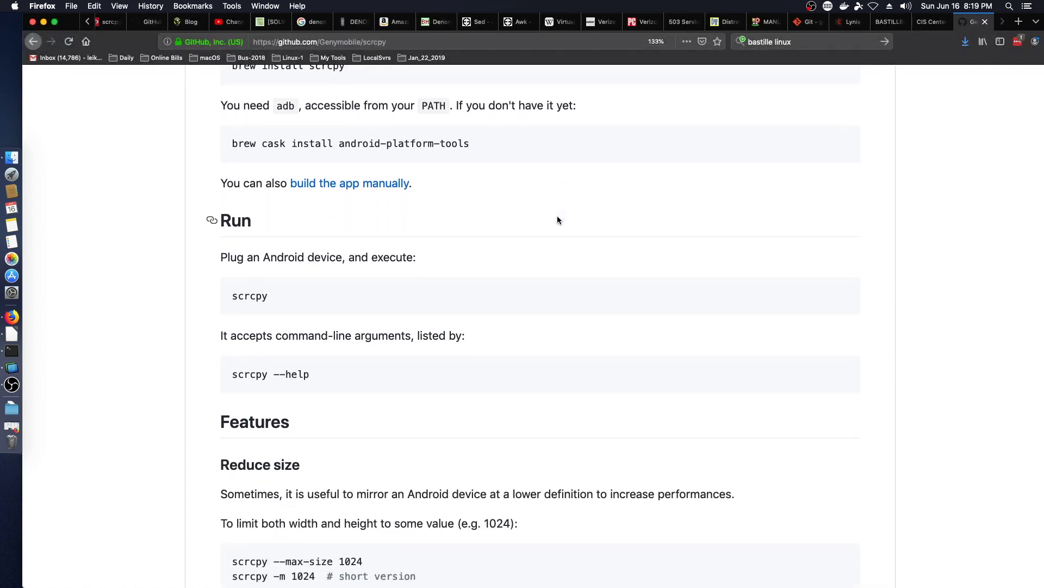
{"action": "scroll", "coordinate": [557, 220], "scroll_direction": "down", "scroll_amount": 4}
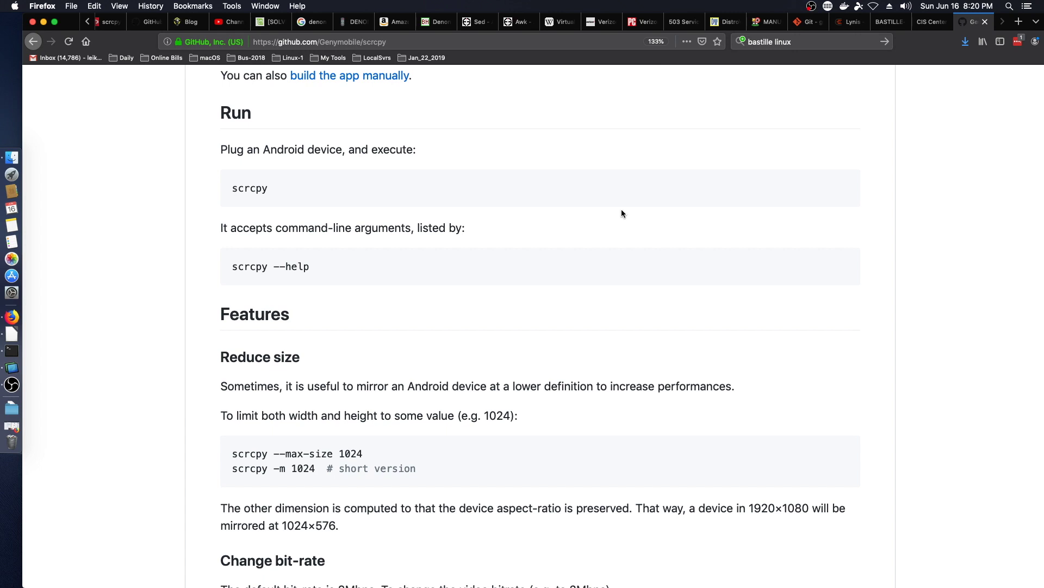
{"action": "scroll", "coordinate": [622, 213], "scroll_direction": "down", "scroll_amount": 6}
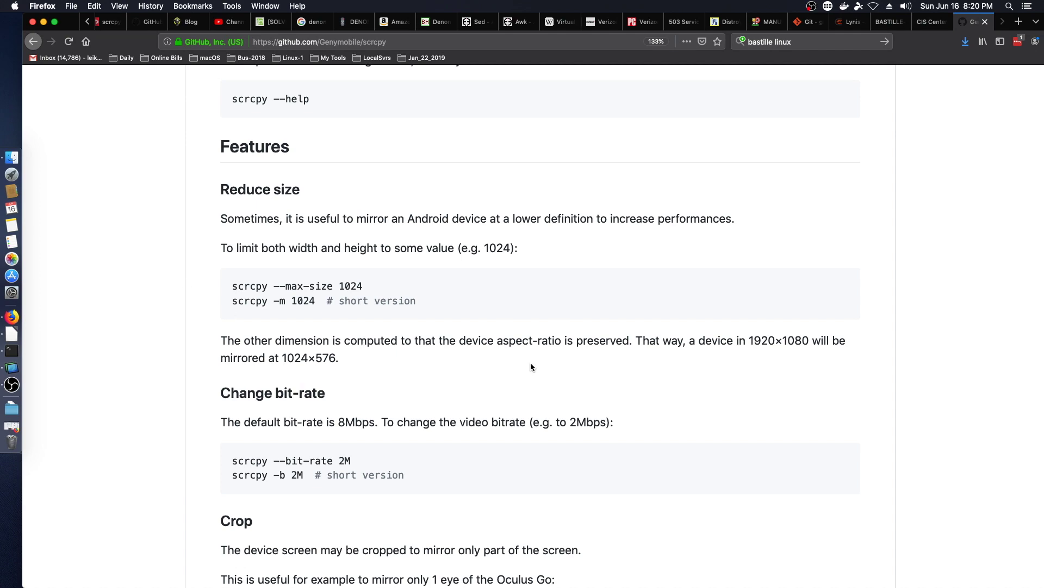
Step: Scroll through the README's Features options down to the Fullscreen section
{"action": "scroll", "coordinate": [580, 417], "scroll_direction": "down", "scroll_amount": 10}
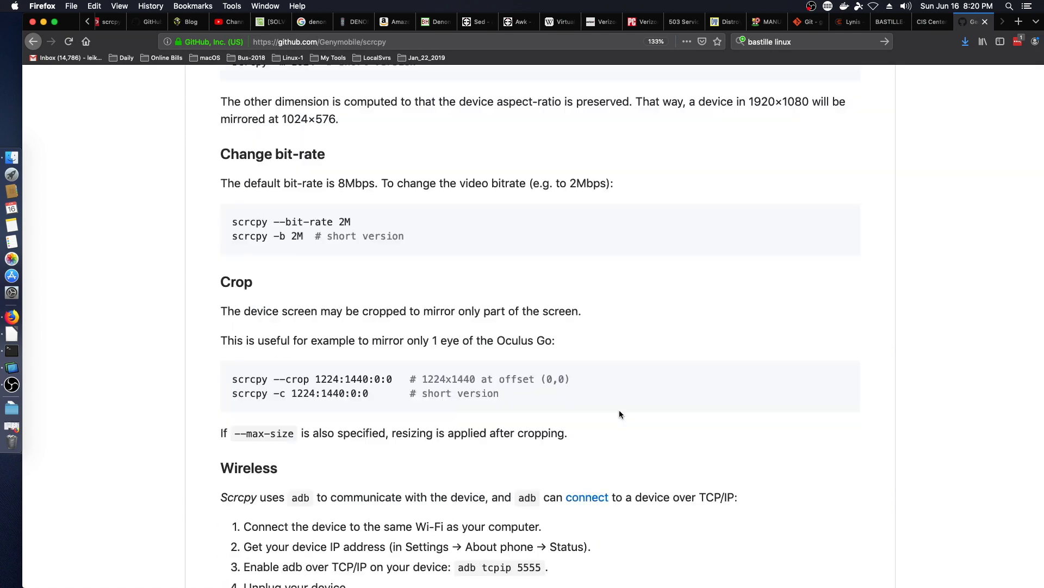
{"action": "scroll", "coordinate": [617, 409], "scroll_direction": "down", "scroll_amount": 3}
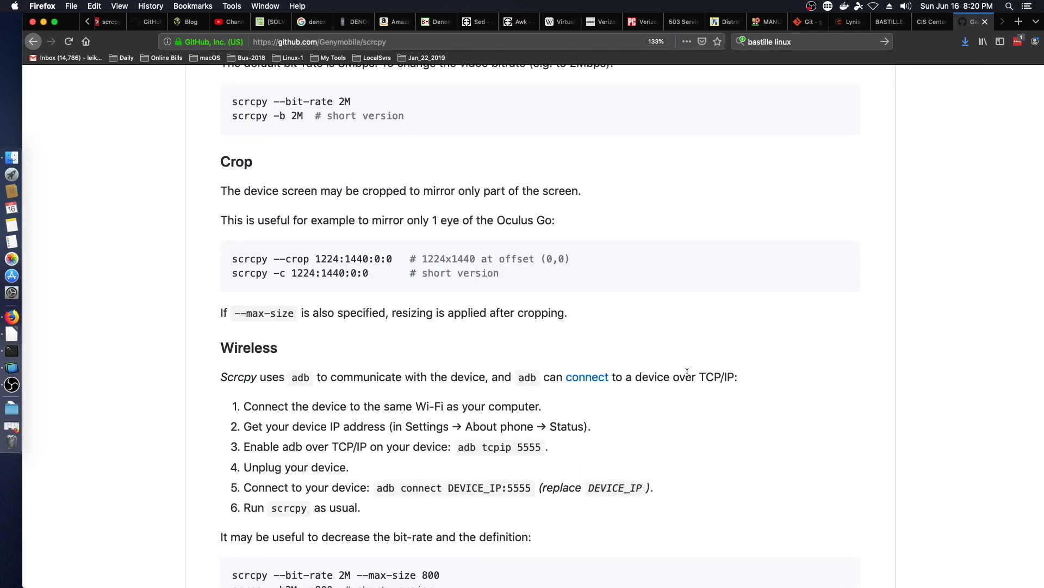
{"action": "scroll", "coordinate": [696, 381], "scroll_direction": "down", "scroll_amount": 5}
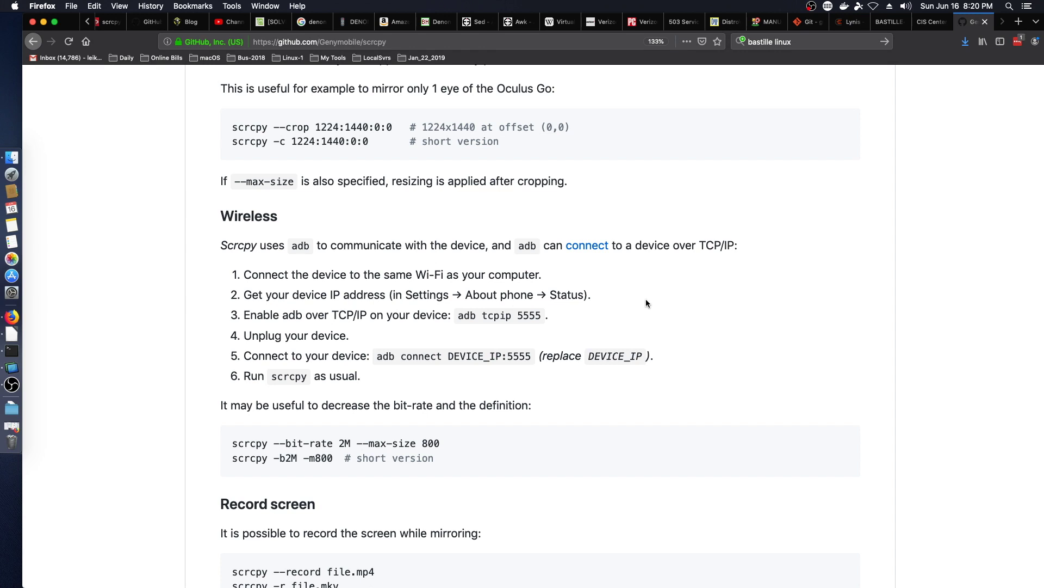
{"action": "scroll", "coordinate": [359, 349], "scroll_direction": "down", "scroll_amount": 5}
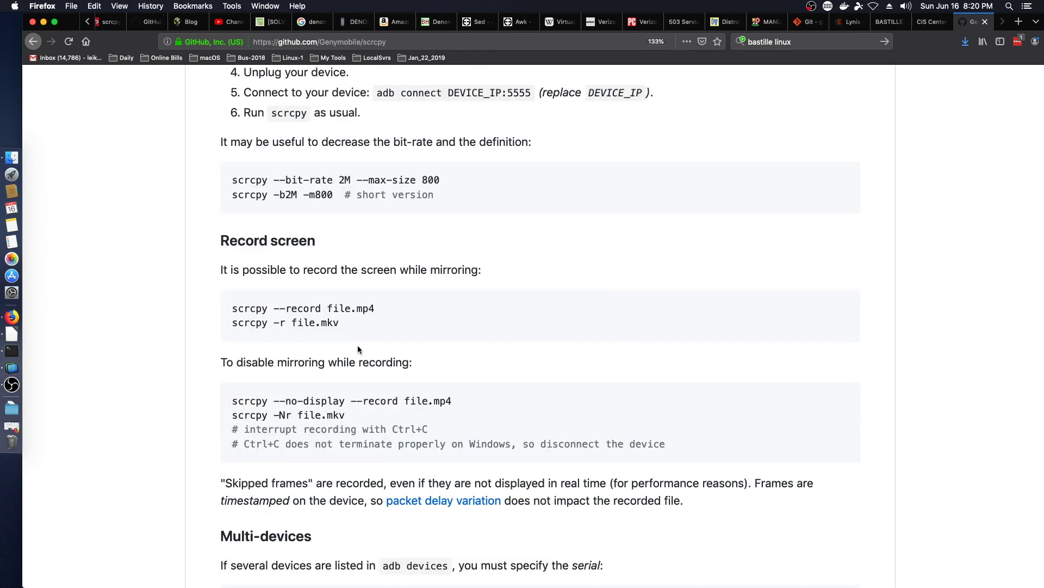
{"action": "scroll", "coordinate": [479, 340], "scroll_direction": "down", "scroll_amount": 5}
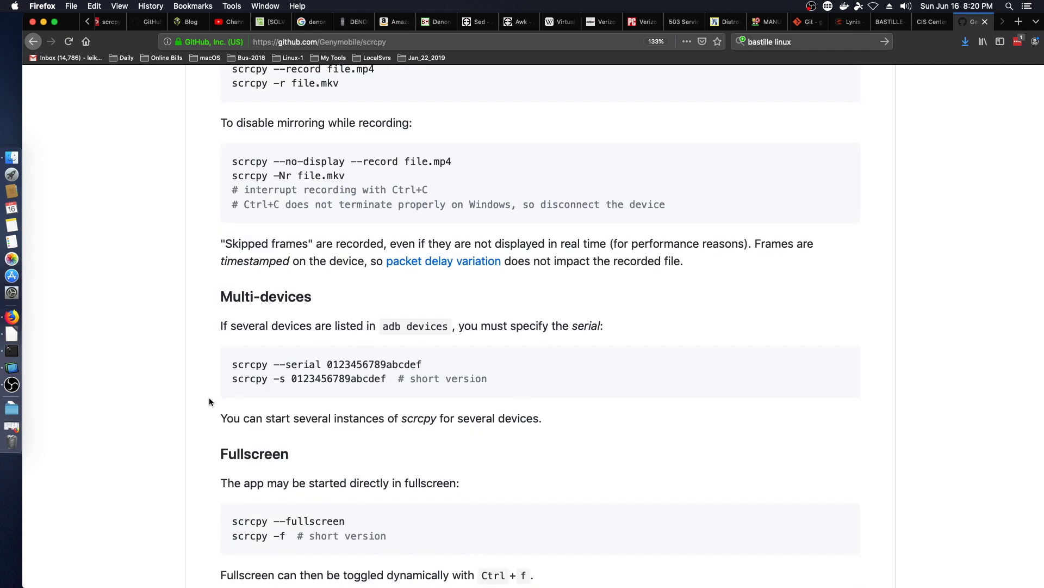
{"action": "scroll", "coordinate": [212, 416], "scroll_direction": "down", "scroll_amount": 3}
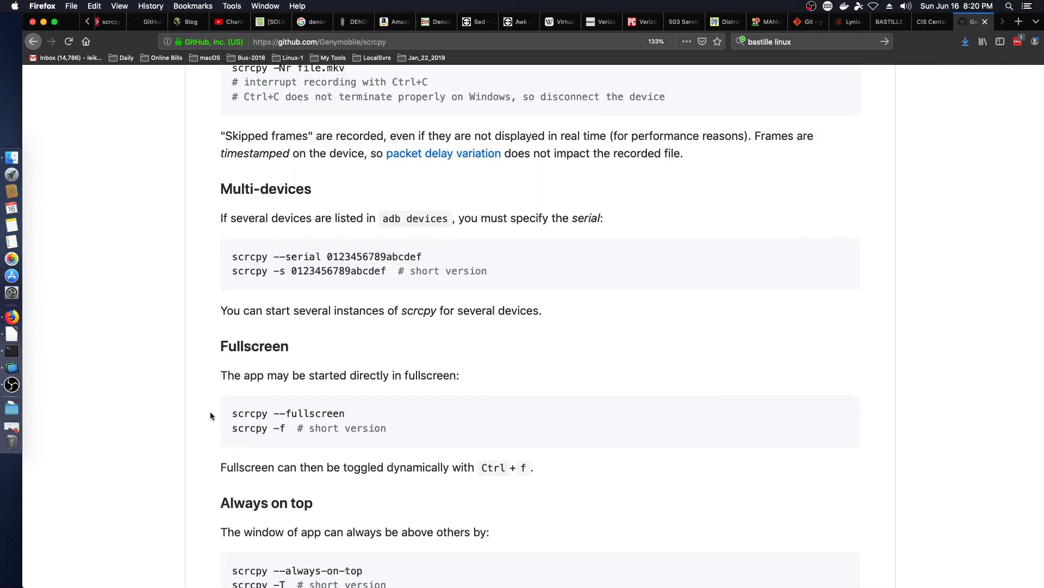
{"action": "scroll", "coordinate": [210, 416], "scroll_direction": "down", "scroll_amount": 2}
{"action": "scroll", "coordinate": [210, 415], "scroll_direction": "down", "scroll_amount": 2}
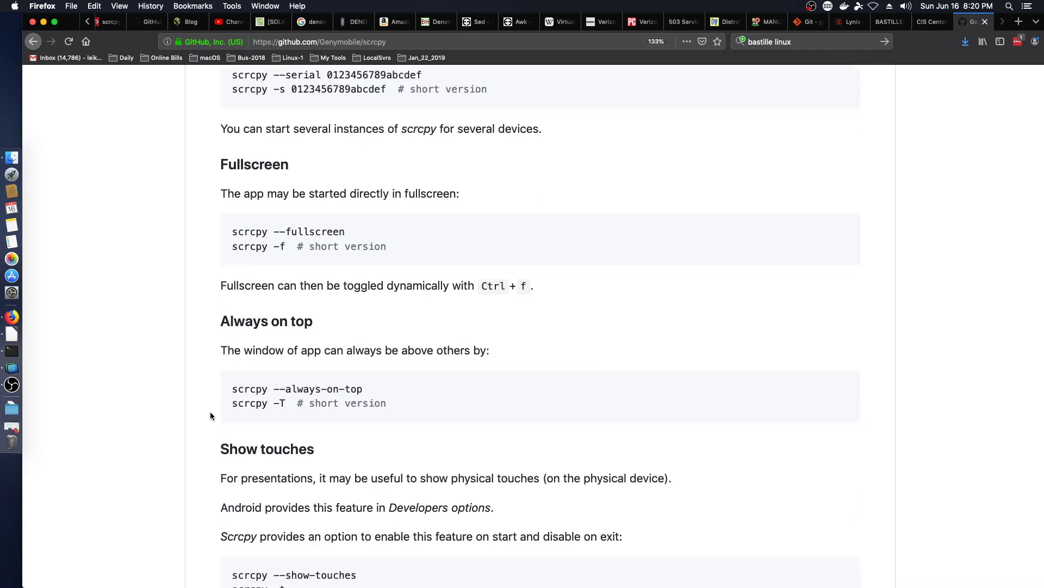
Step: Scroll back up to the Genymobile/scrcpy repository header showing commits, branches and releases
{"action": "scroll", "coordinate": [210, 415], "scroll_direction": "up", "scroll_amount": 4}
{"action": "scroll", "coordinate": [210, 416], "scroll_direction": "up", "scroll_amount": 20}
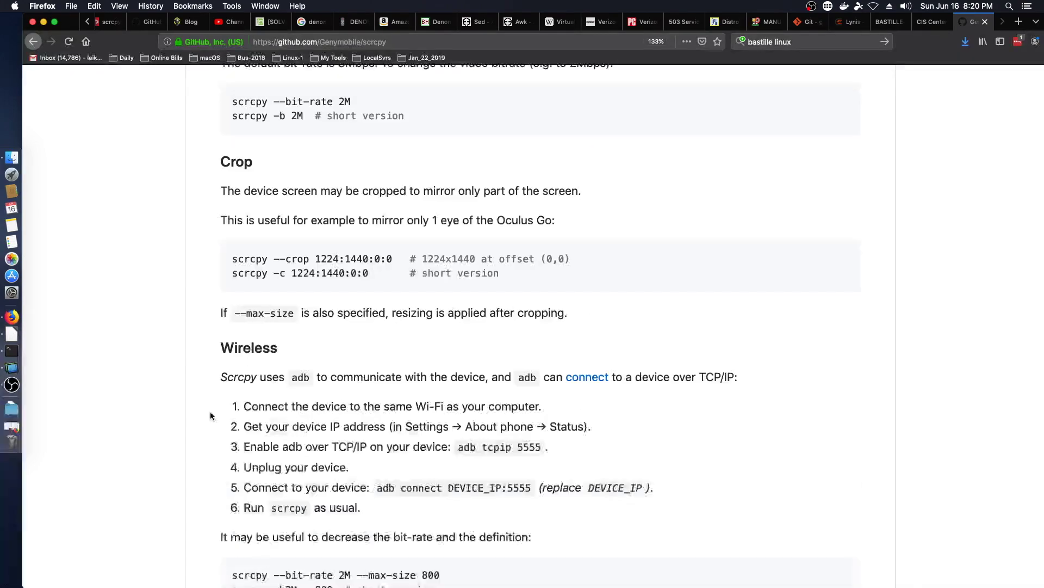
{"action": "scroll", "coordinate": [210, 415], "scroll_direction": "up", "scroll_amount": 20}
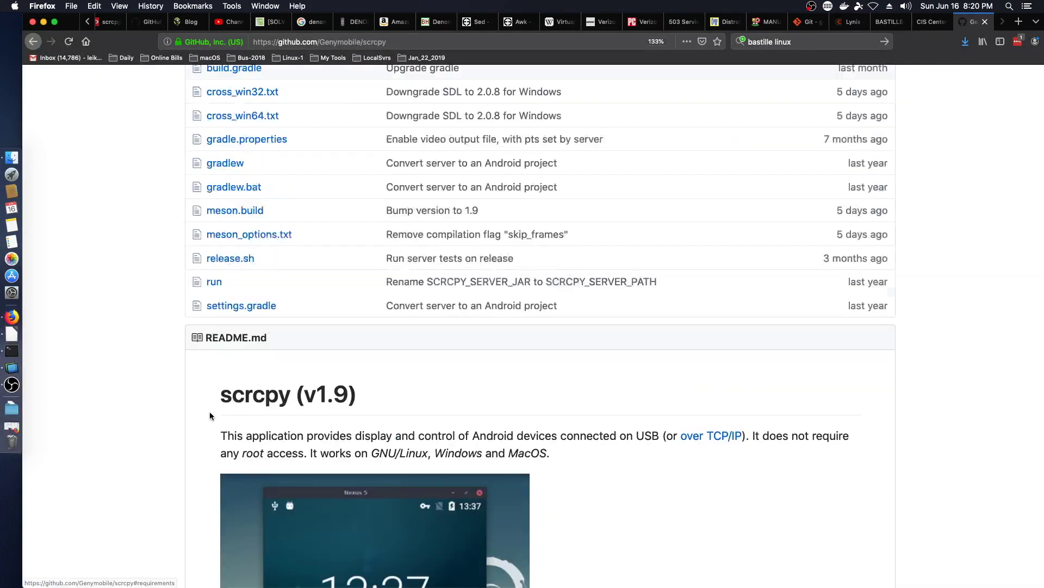
Step: Minimize Firefox and run scrcpy --fullscreen in Terminal to mirror the phone fullscreen
{"action": "left_click", "coordinate": [43, 21]}
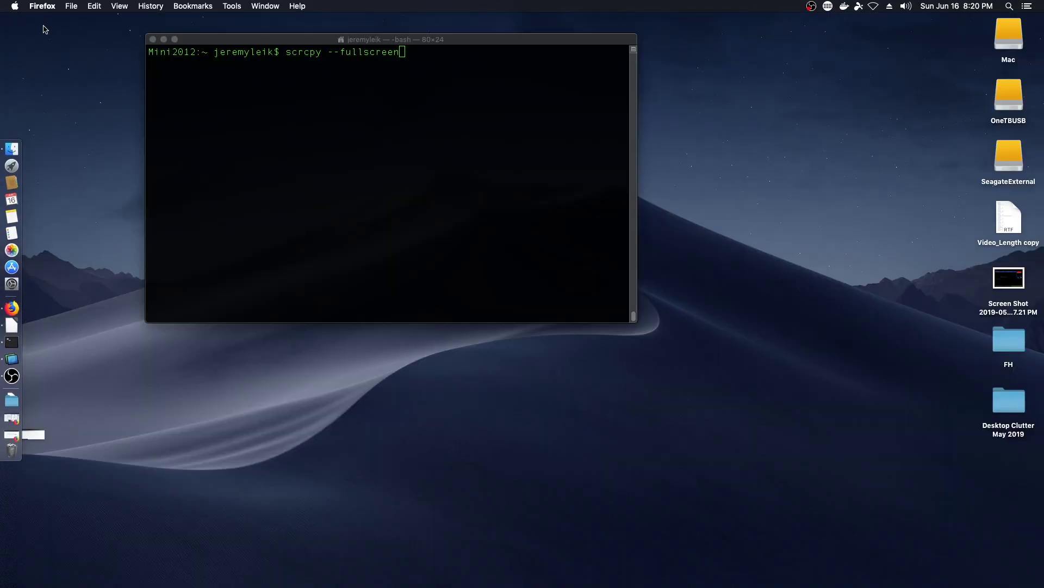
{"action": "left_click", "coordinate": [475, 116]}
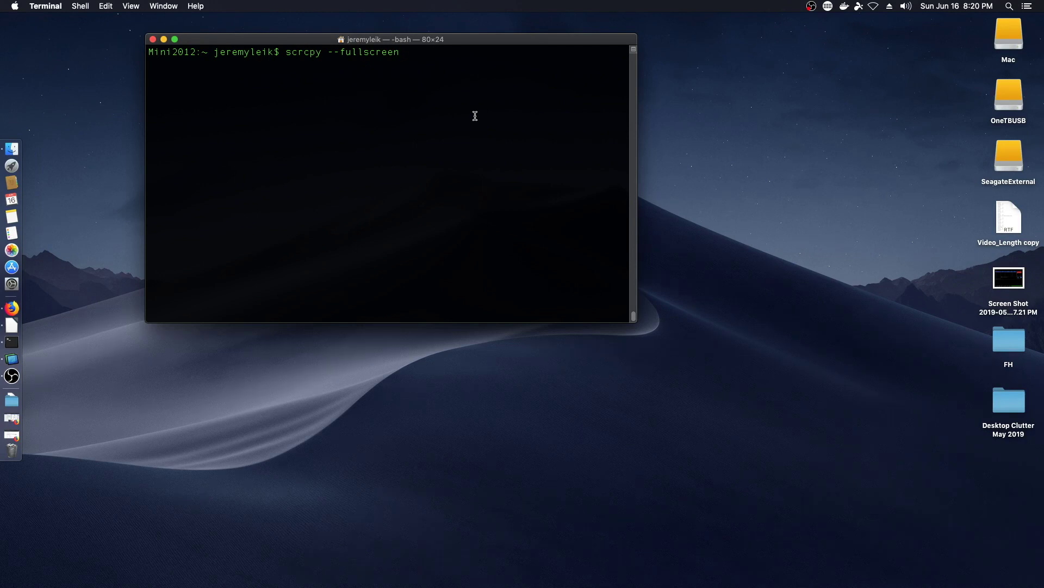
{"action": "key", "text": "Return"}
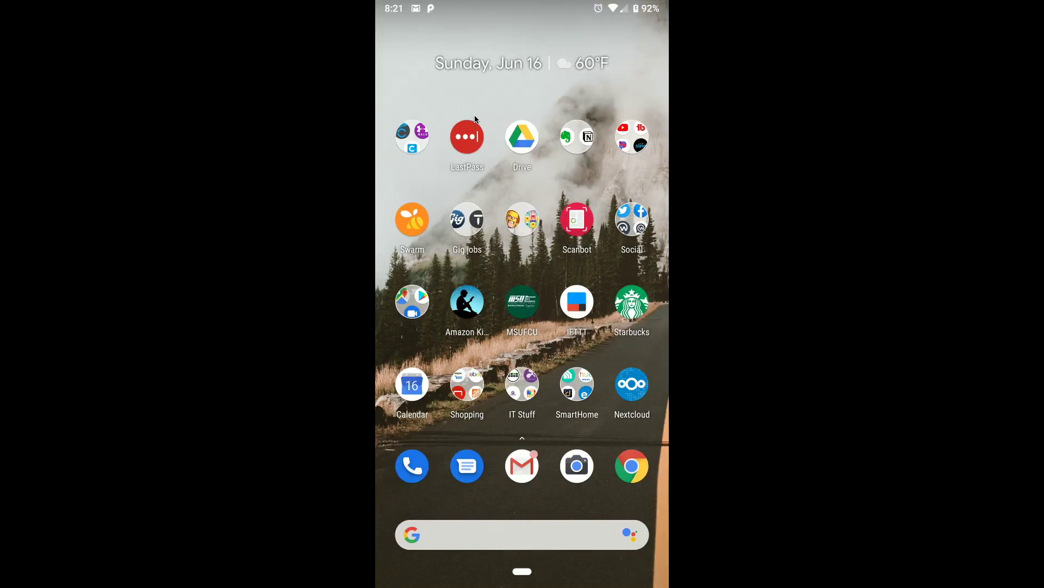
Step: Open the IT Stuff folder on the mirrored phone and go to its second page (Easy IP Su…)
{"action": "left_click", "coordinate": [521, 387]}
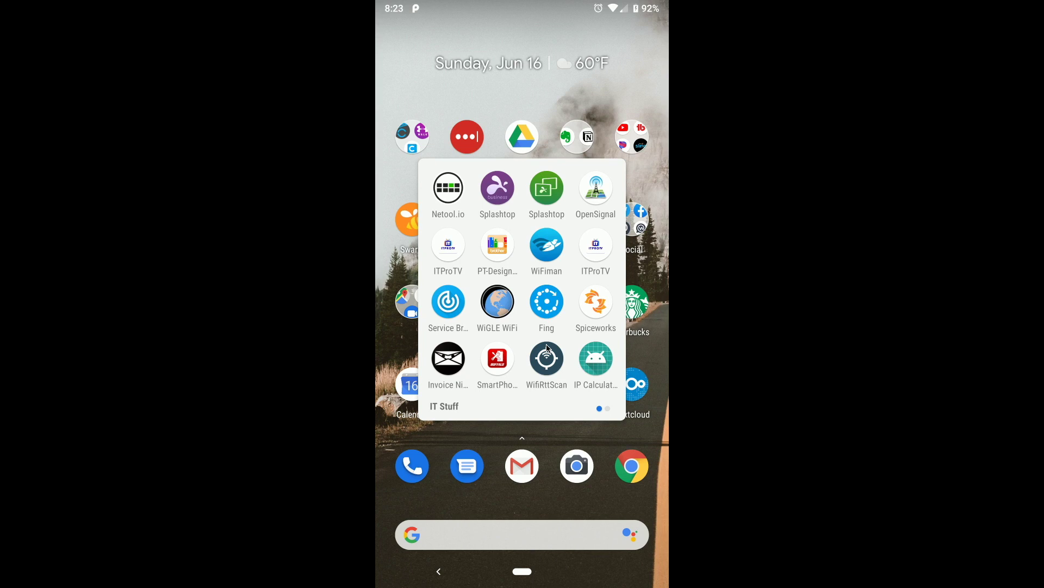
{"action": "left_click", "coordinate": [608, 408]}
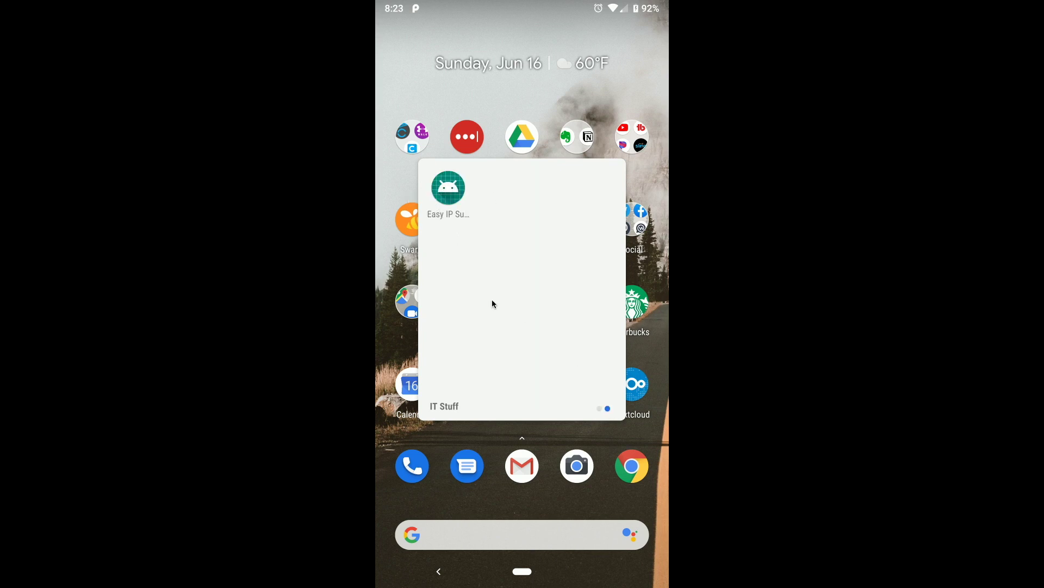
Step: Scroll the IT Stuff folder back to its first page to close it
{"action": "scroll", "coordinate": [595, 303], "scroll_direction": "up", "scroll_amount": 1}
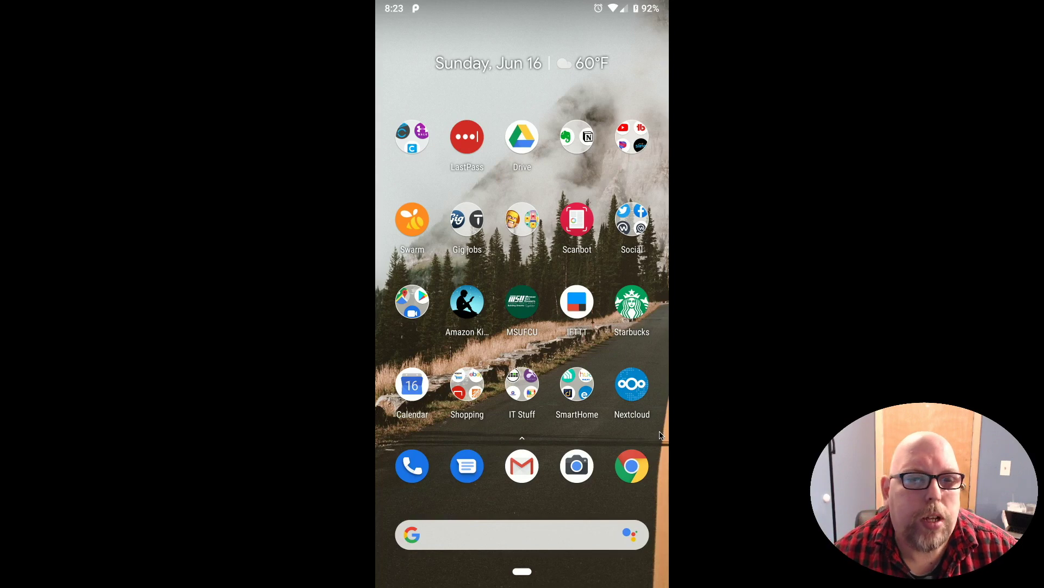
Step: Swipe across the mirrored home screen to reach the next page of apps
{"action": "left_click_drag", "start_coordinate": [641, 177], "coordinate": [683, 186]}
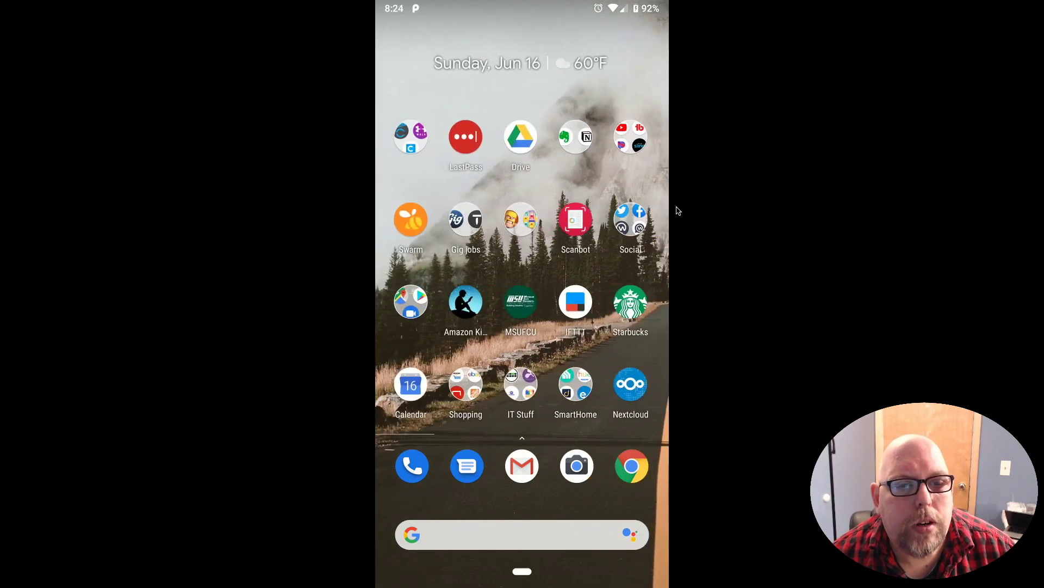